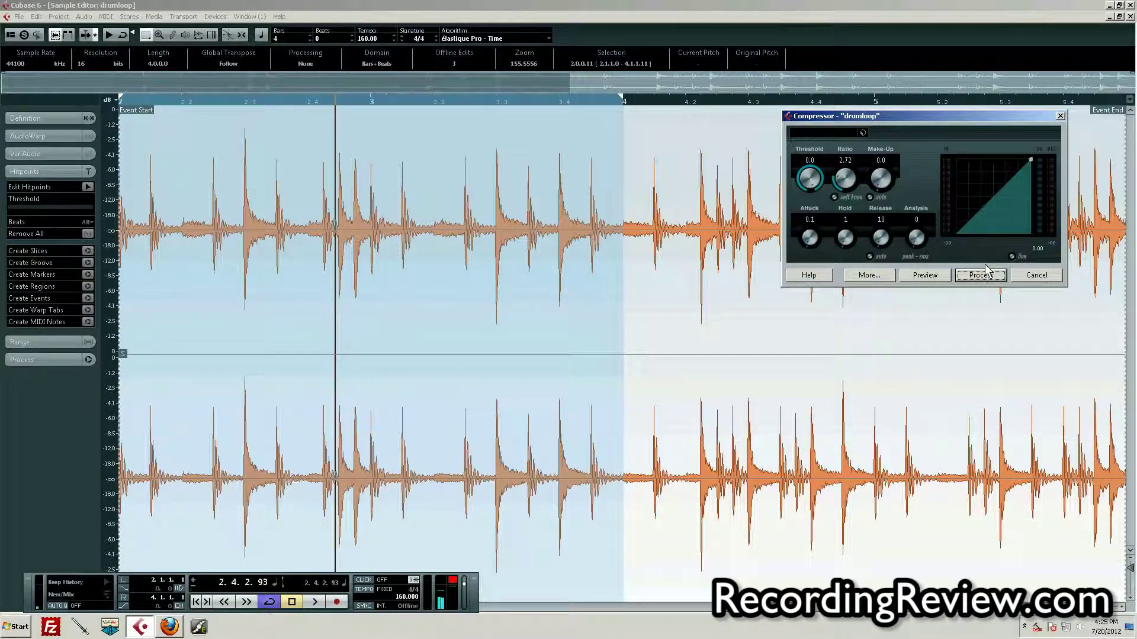
# - Apply the offline Compressor at ratio 8.00 and threshold -40.5 dB to the selected range
pyautogui.moveTo(847, 188); pyautogui.dragTo(846, 178)
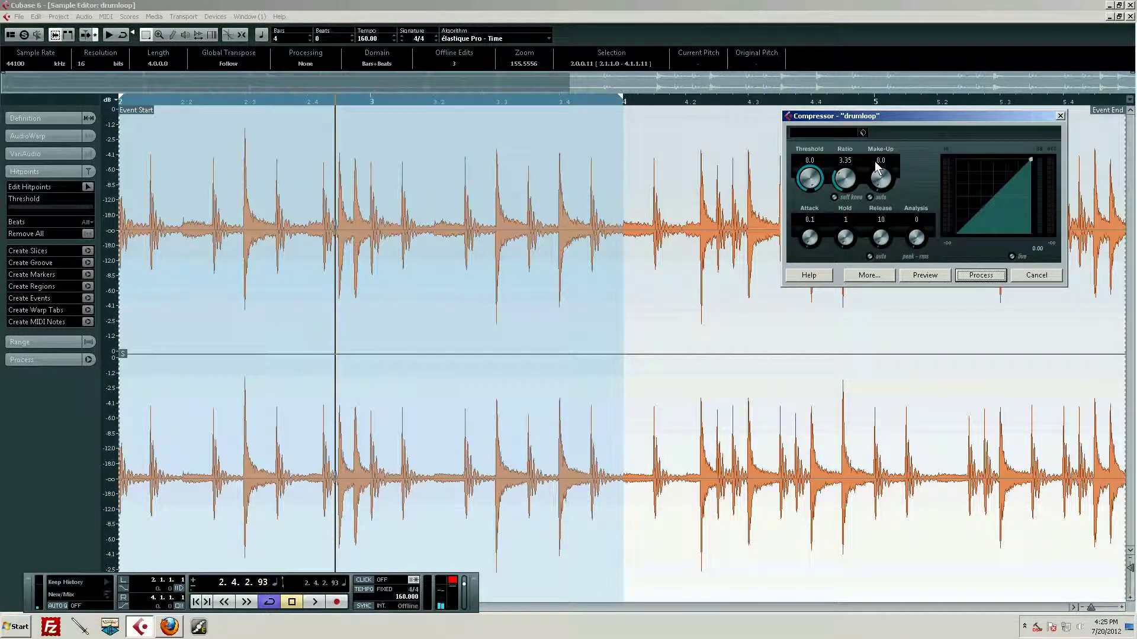
pyautogui.moveTo(816, 175); pyautogui.dragTo(844, 259)
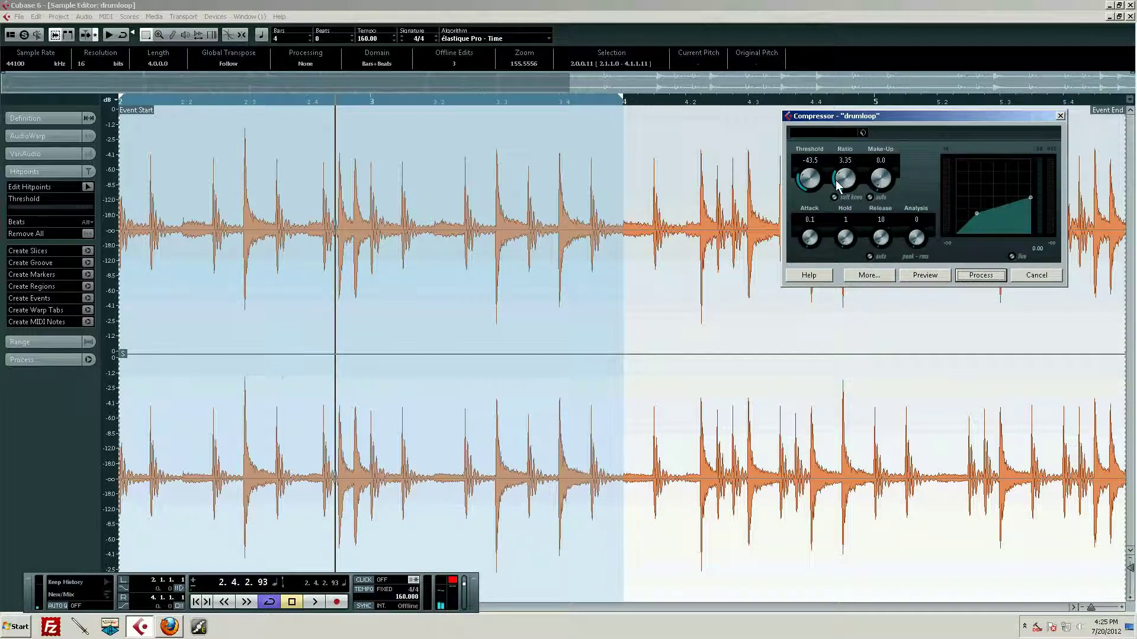
pyautogui.moveTo(842, 181); pyautogui.dragTo(877, 6)
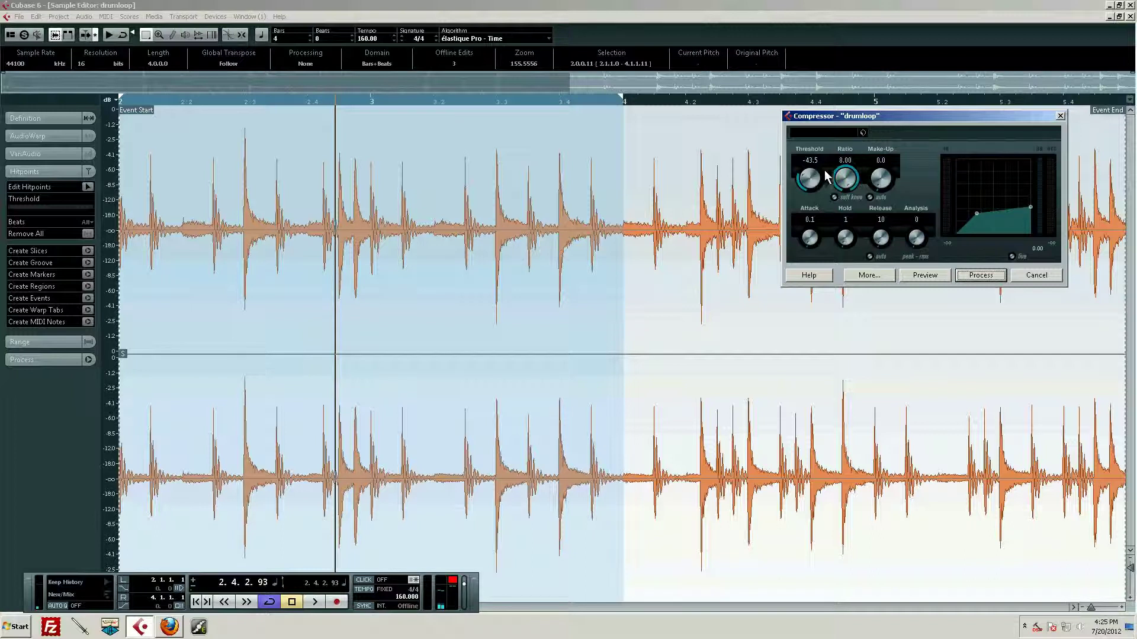
pyautogui.moveTo(811, 180); pyautogui.dragTo(812, 174)
pyautogui.click(974, 283)
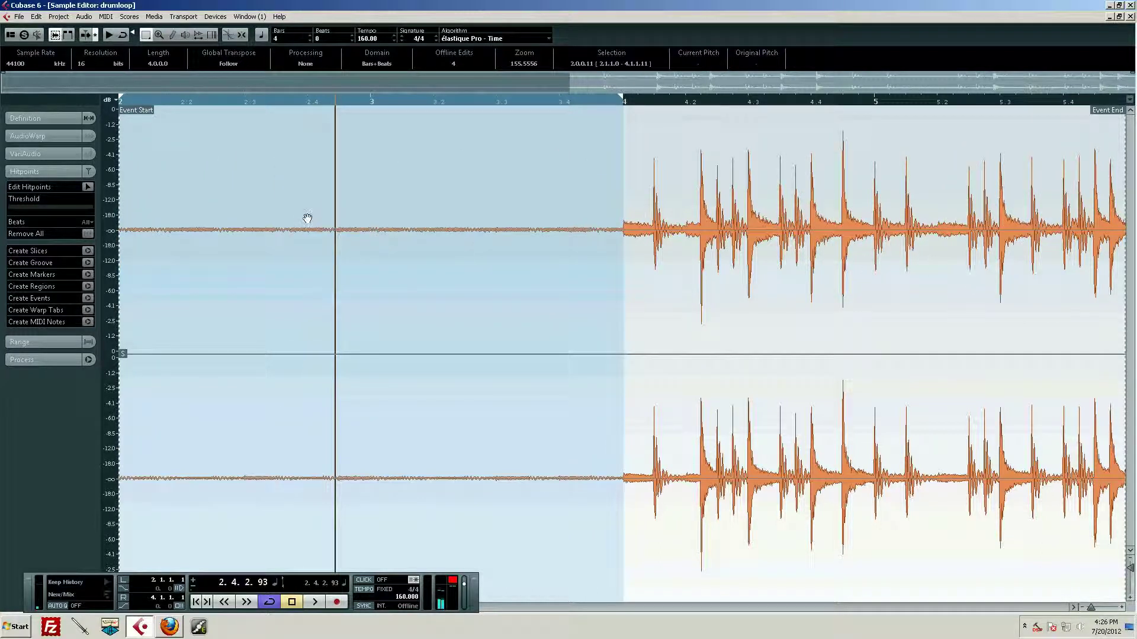
# - Play the compressed loop, then undo the compression and play the original to compare
pyautogui.press('space')
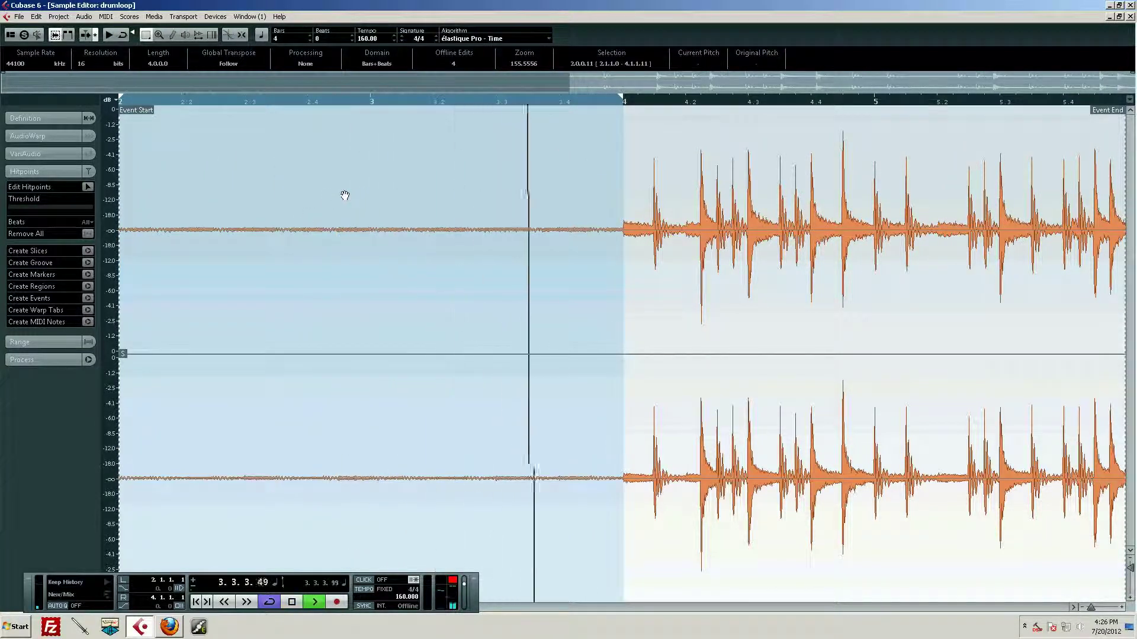
pyautogui.hotkey('ctrl', 'z')
pyautogui.press('space')
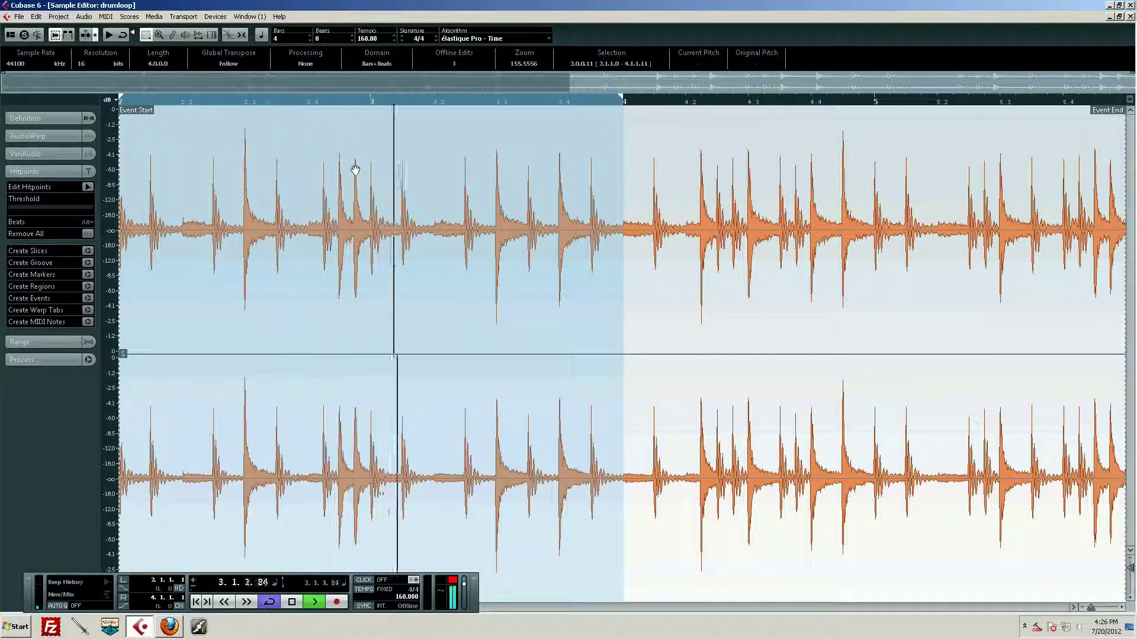
pyautogui.press('space')
# - Redo the Compressor via the Edit menu, play it, undo again, then reapply the compression
pyautogui.click(36, 16)
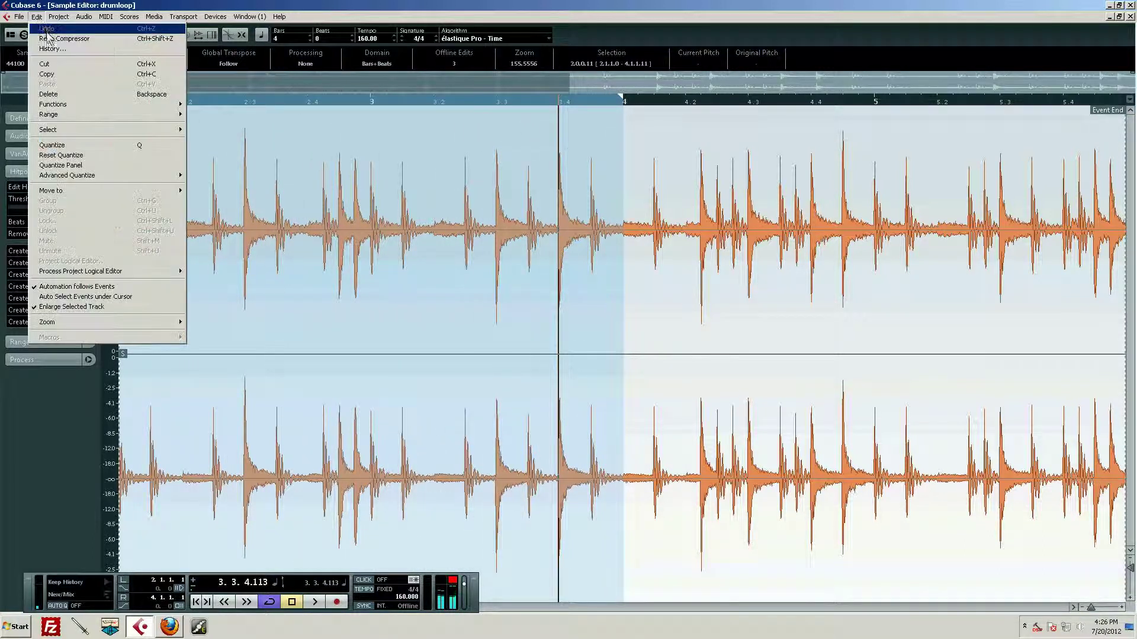
pyautogui.click(80, 67)
pyautogui.press('space')
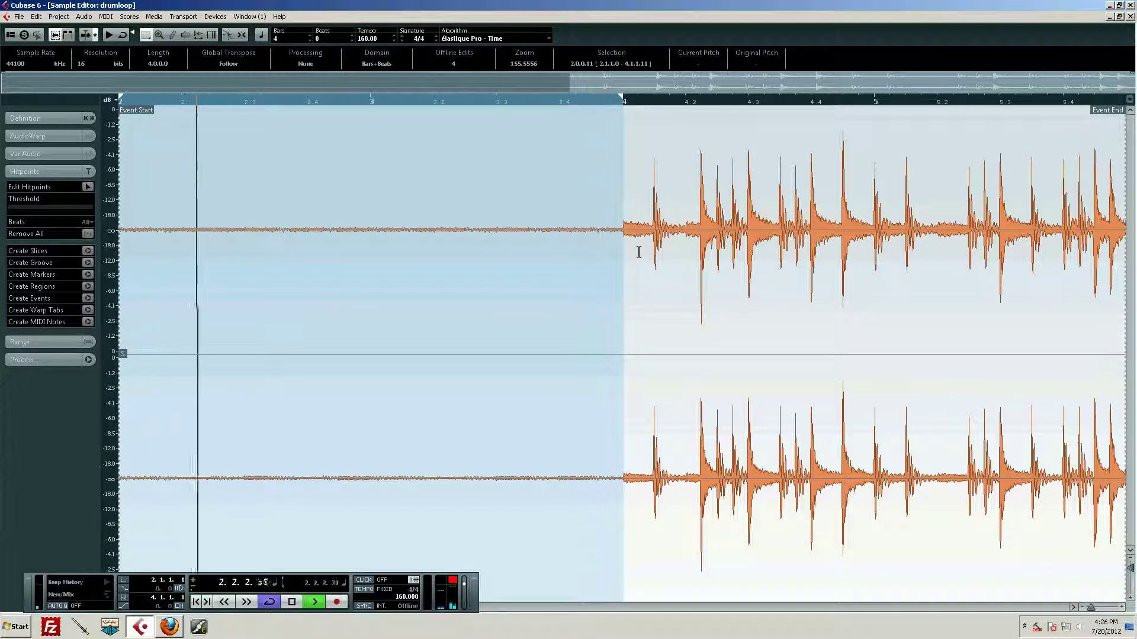
pyautogui.press('space')
pyautogui.hotkey('ctrl', 'z')
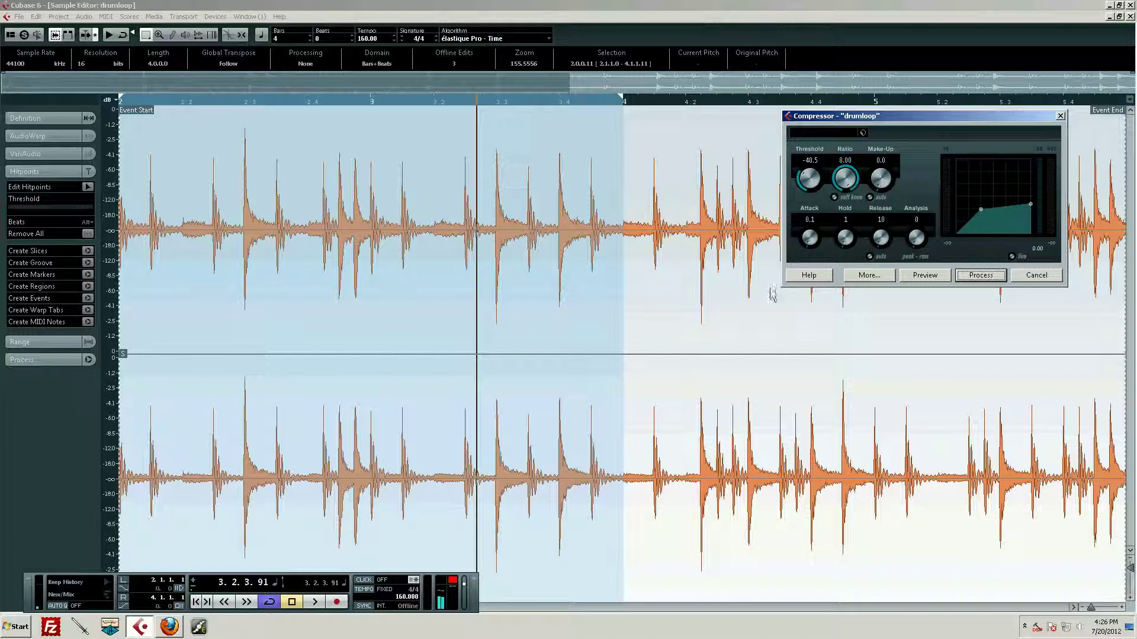
pyautogui.click(981, 276)
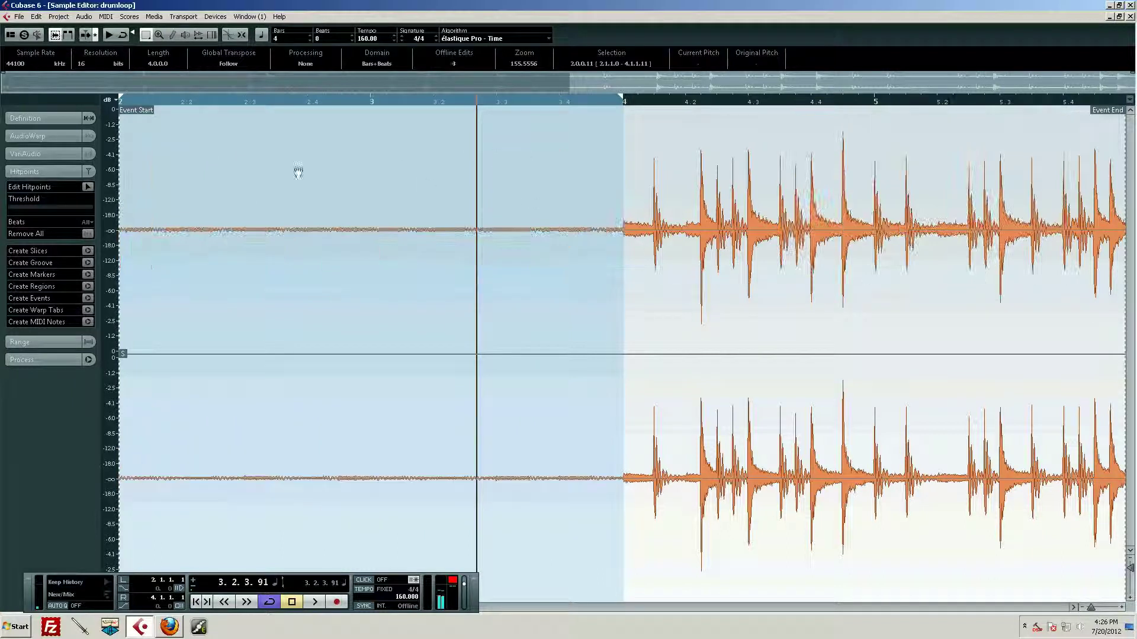
pyautogui.click(59, 16)
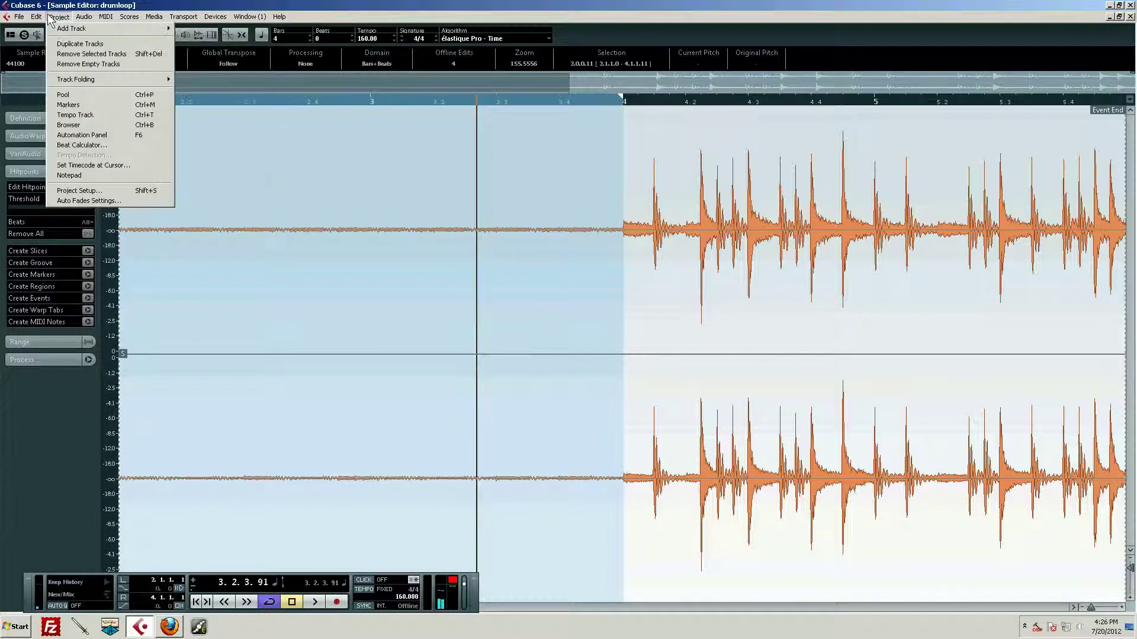
pyautogui.moveTo(43, 20)
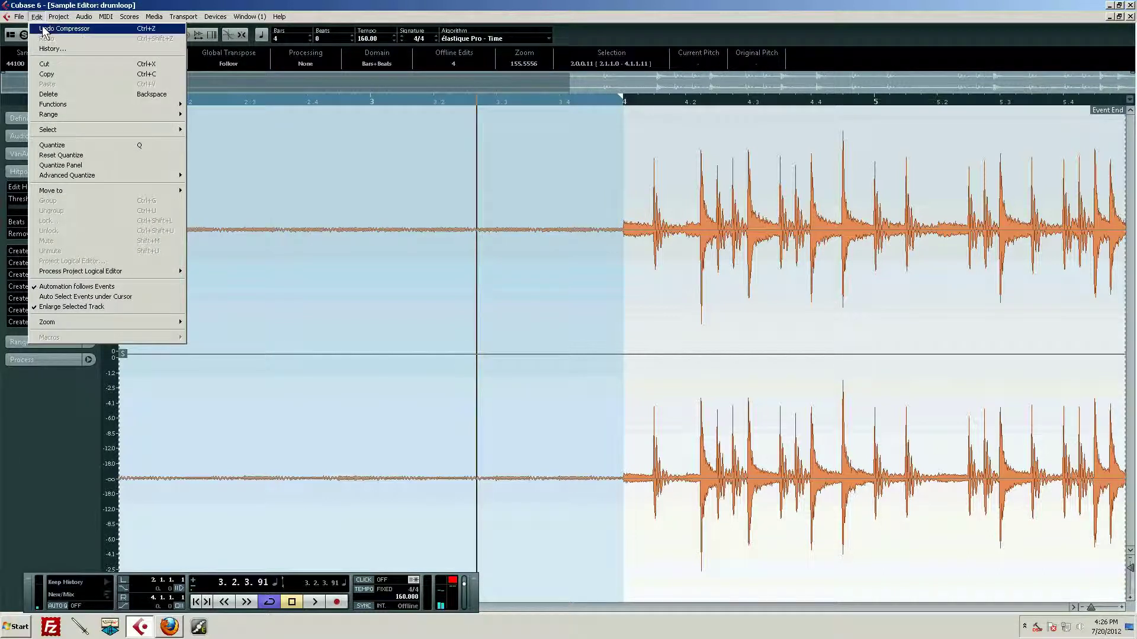
pyautogui.moveTo(84, 17)
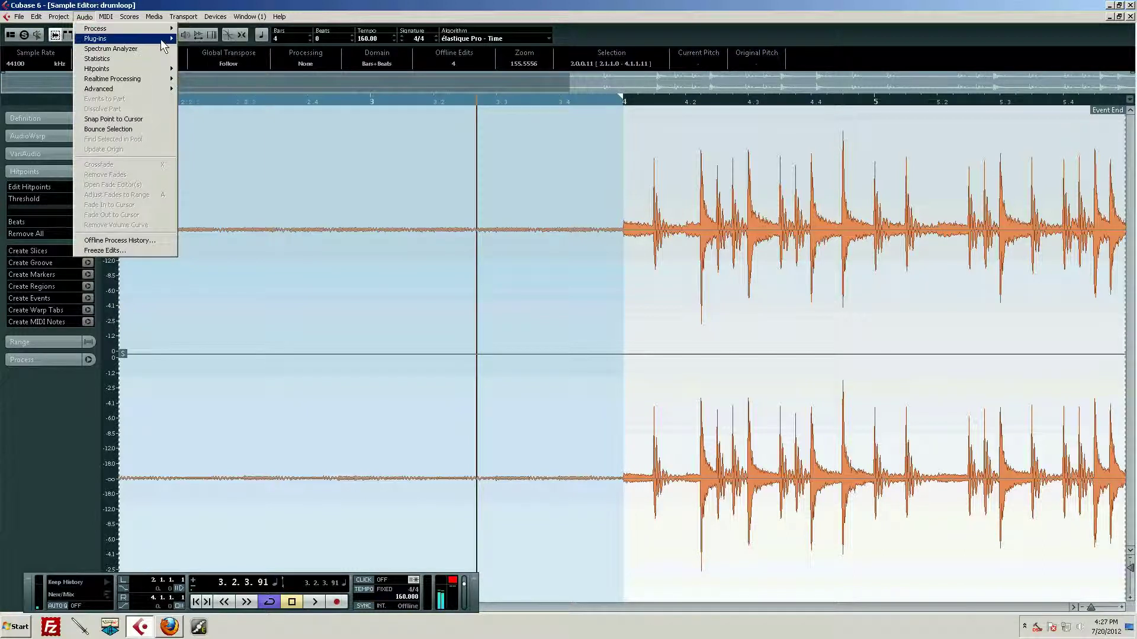
pyautogui.moveTo(163, 40)
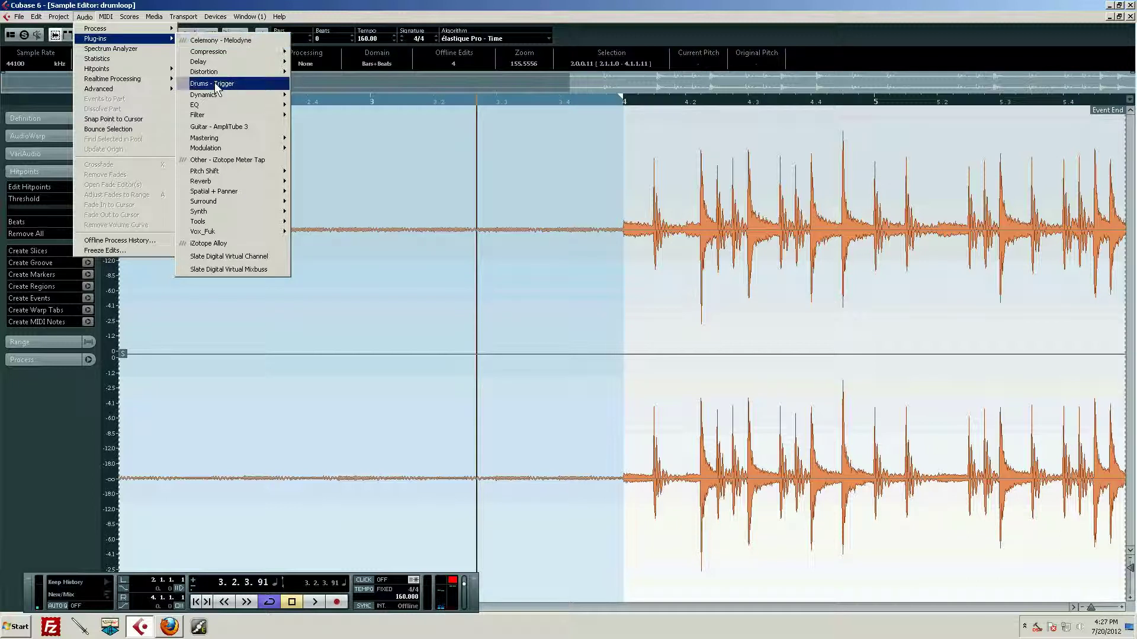
pyautogui.moveTo(264, 57)
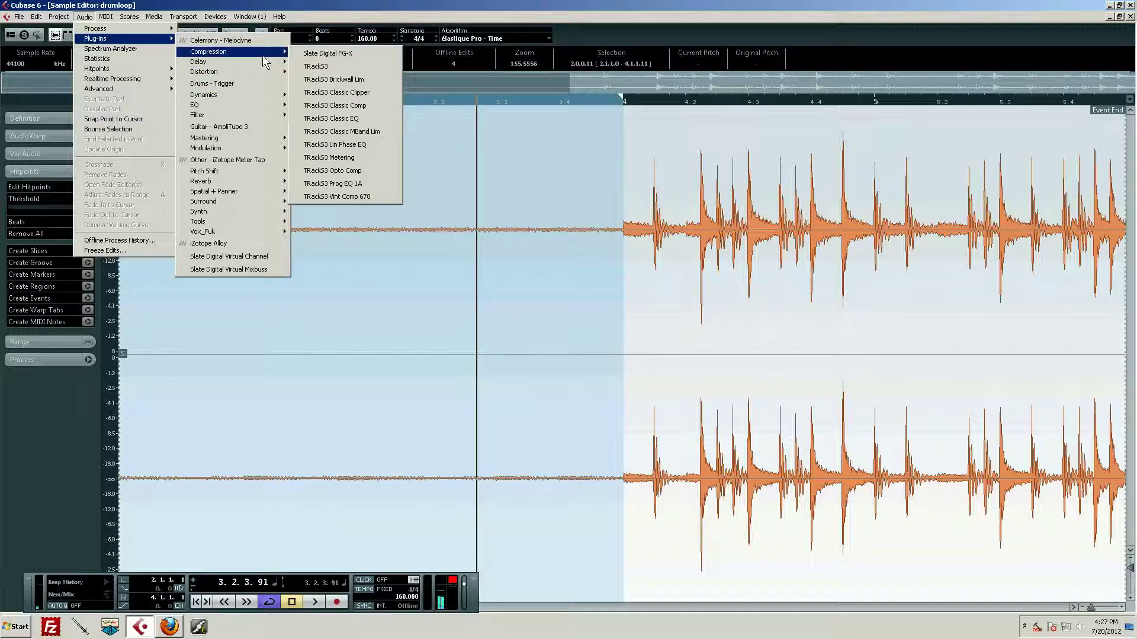
pyautogui.press('Escape')
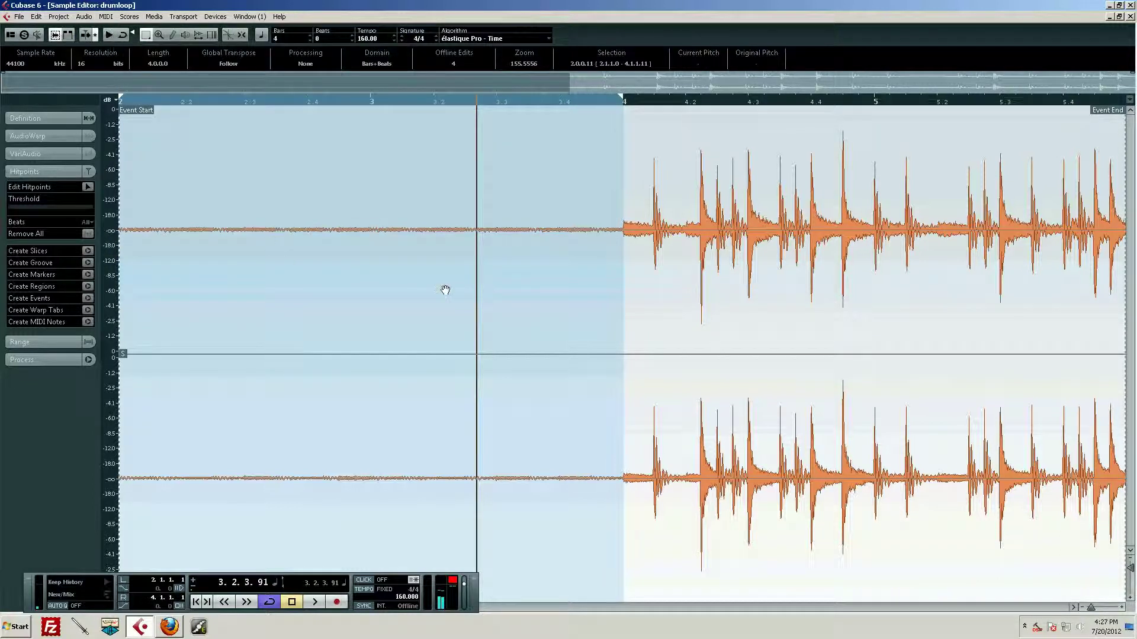
# - Boost the opening range by 15 dB with Audio > Process > Gain
pyautogui.click(84, 17)
pyautogui.moveTo(95, 30)
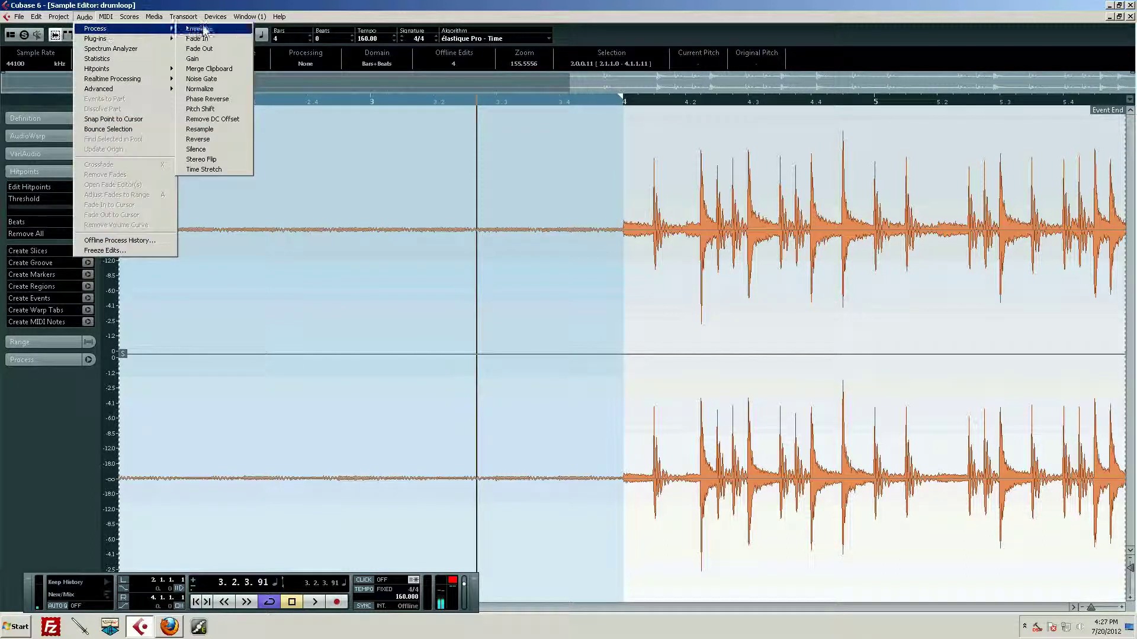
pyautogui.click(215, 56)
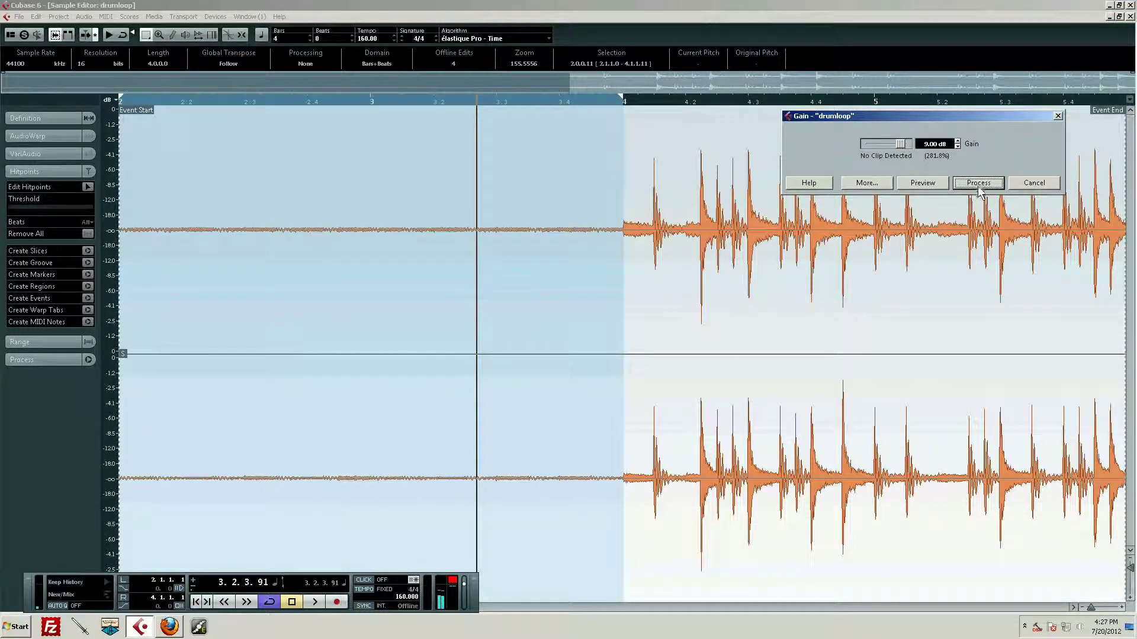
pyautogui.moveTo(903, 147); pyautogui.dragTo(907, 147)
pyautogui.click(978, 181)
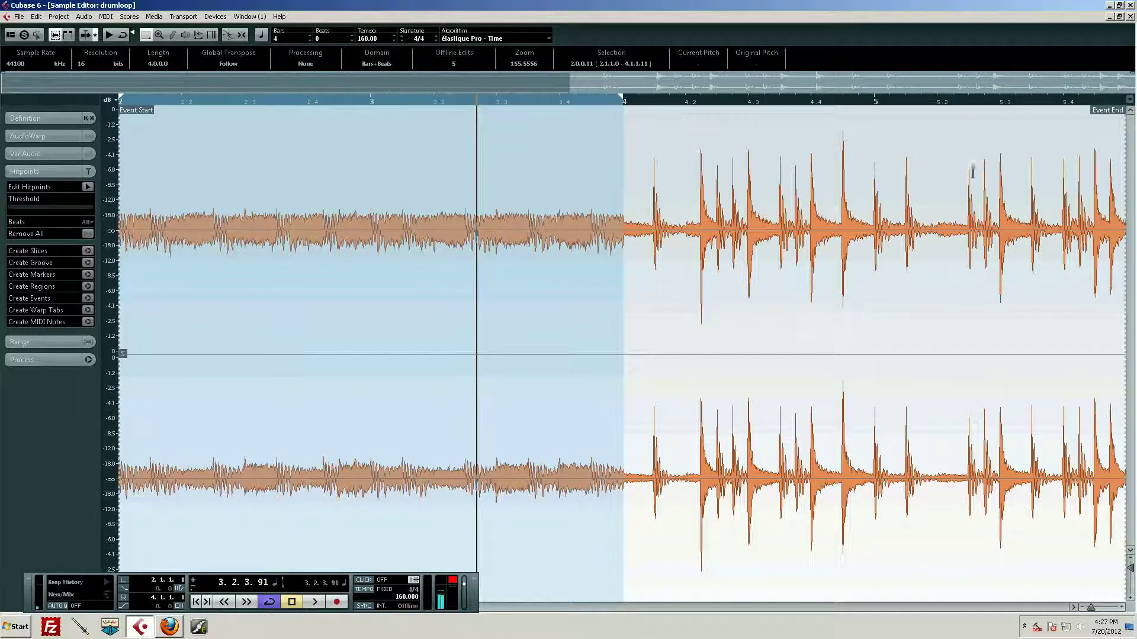
# - Play the loop, then undo both the gain boost and the earlier silencing of the opening bars
pyautogui.press('space')
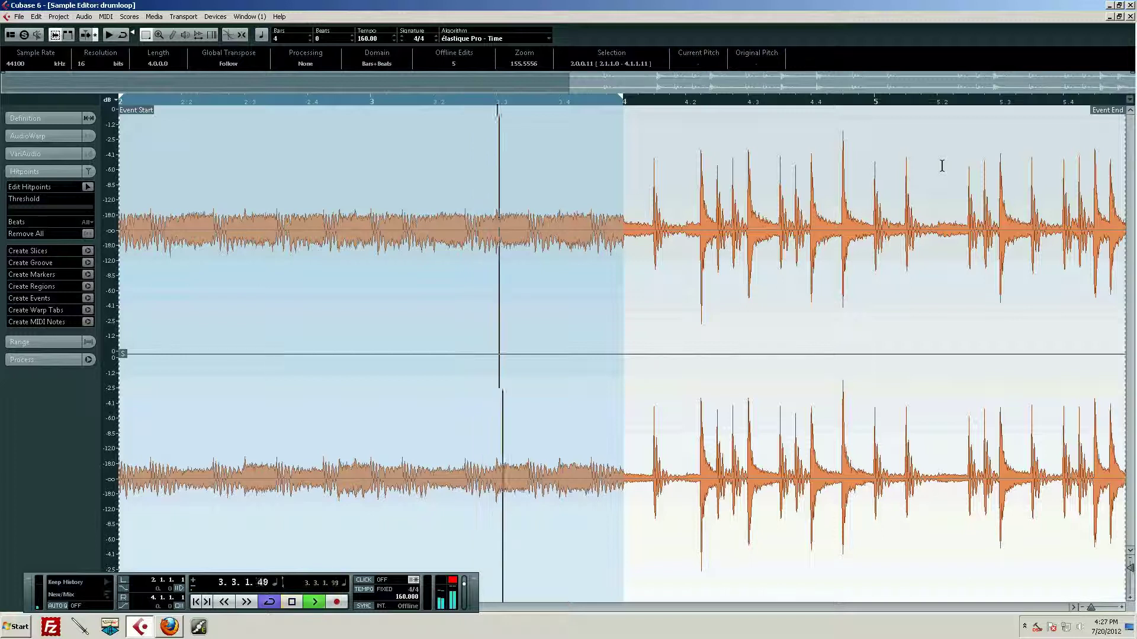
pyautogui.hotkey('ctrl', 'z')
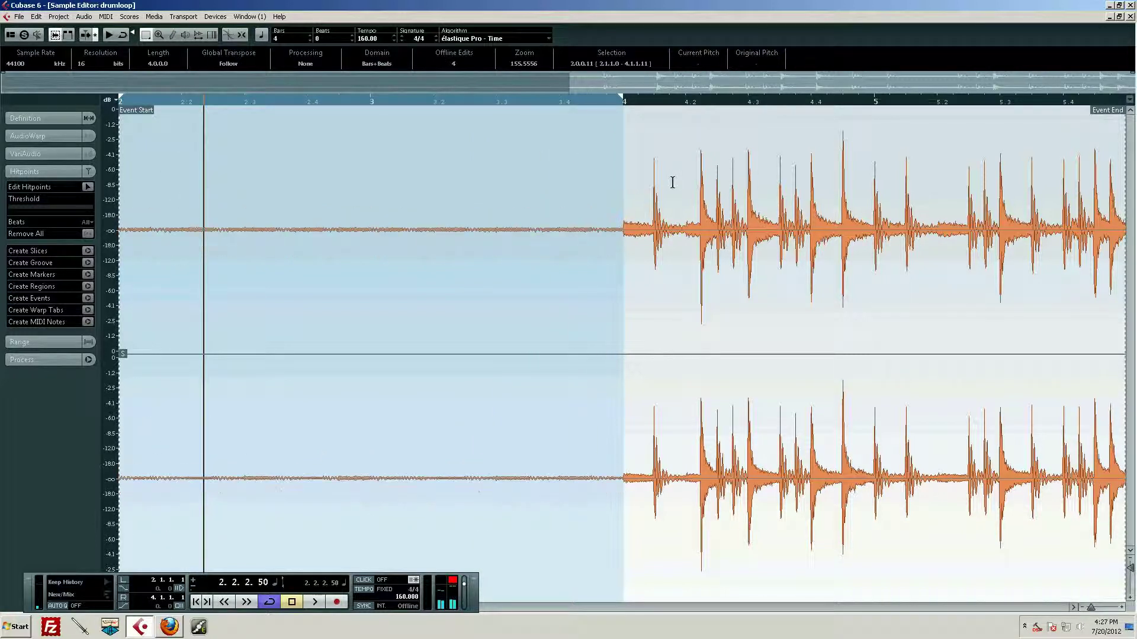
pyautogui.press('space')
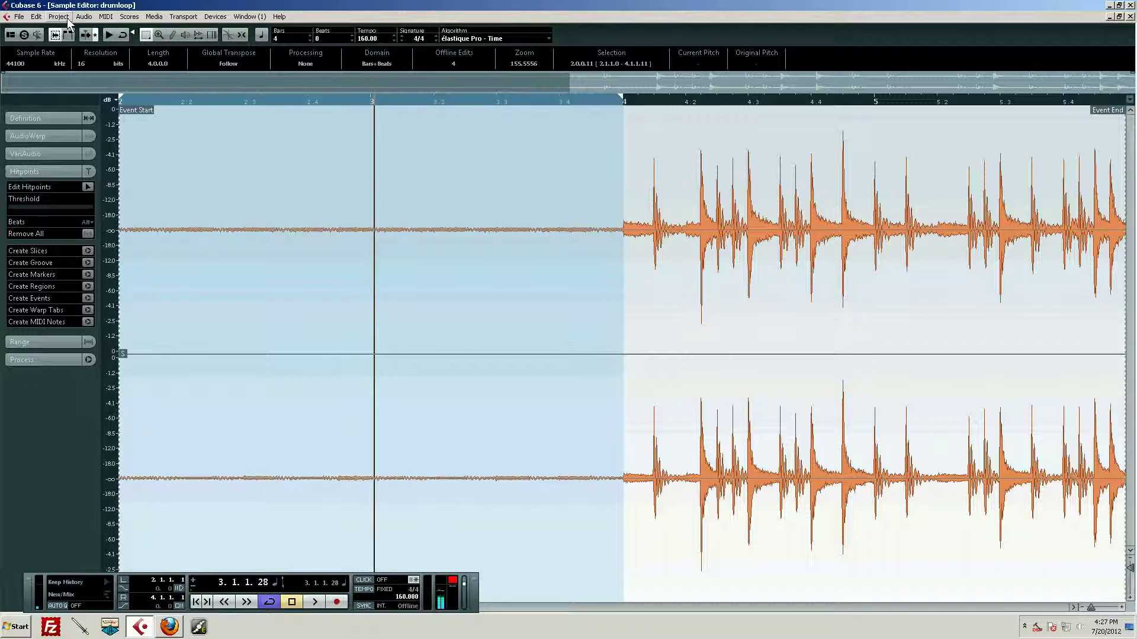
pyautogui.hotkey('ctrl', 'z')
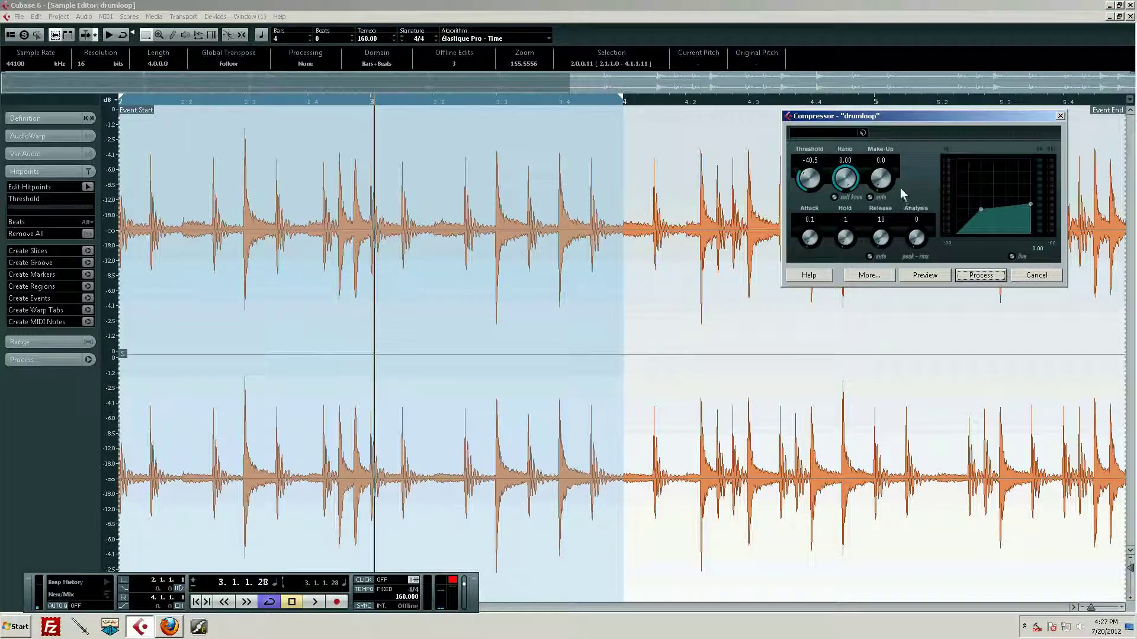
# - Preview the Compressor with raised make-up gain, return make-up to 0.0, and raise the threshold to -23.1
pyautogui.moveTo(882, 181); pyautogui.dragTo(899, 106)
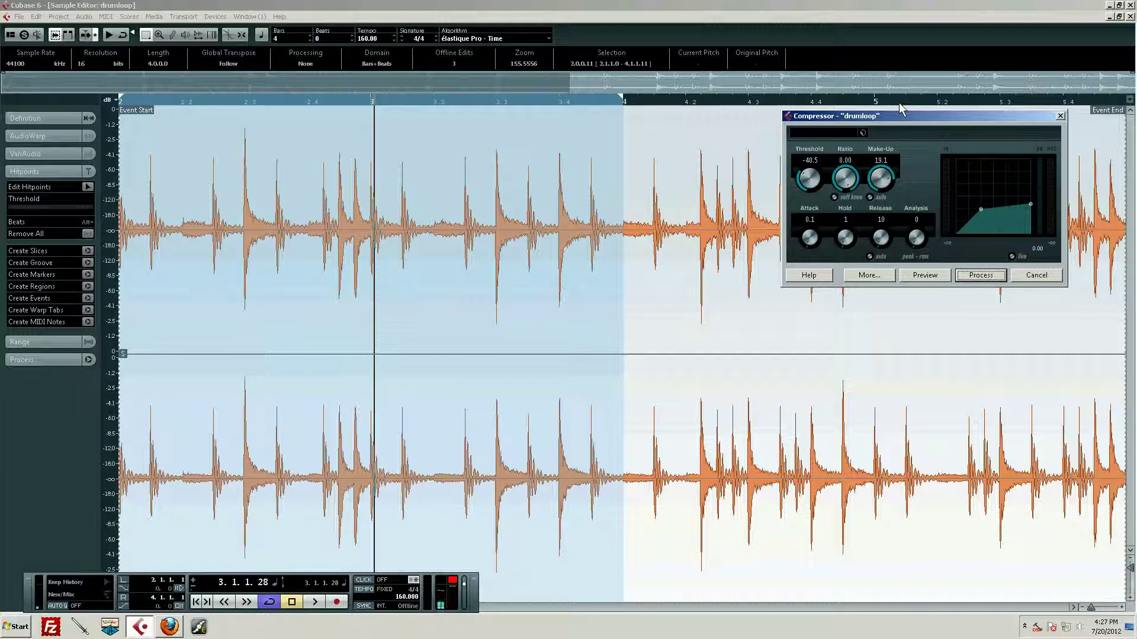
pyautogui.click(923, 275)
pyautogui.scroll(-2, 884, 181)
pyautogui.moveTo(883, 180); pyautogui.dragTo(877, 261)
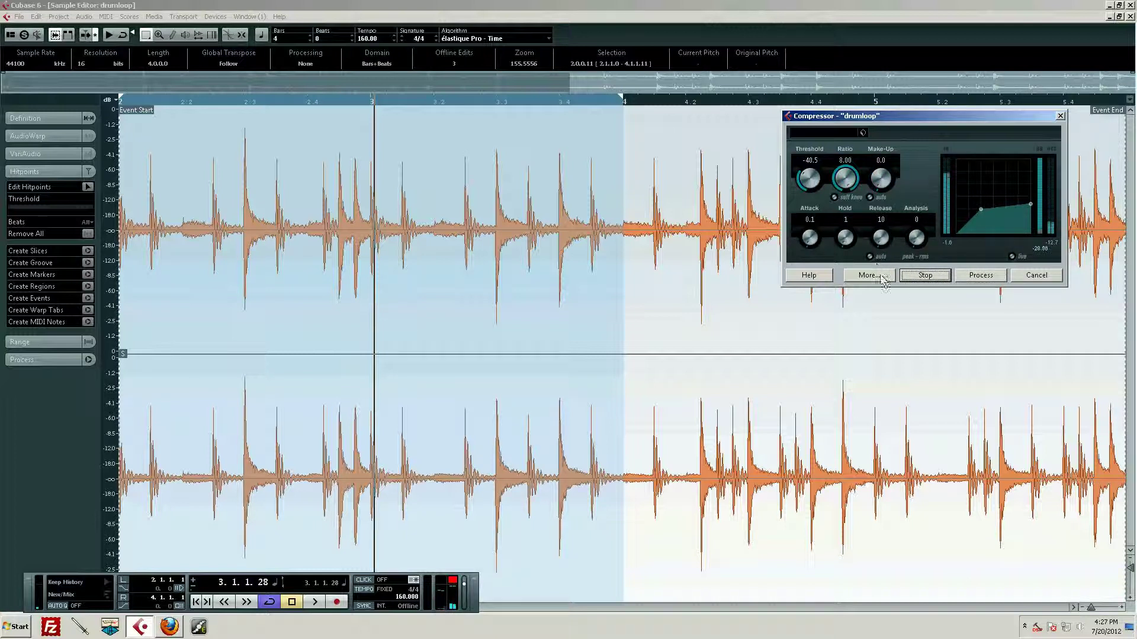
pyautogui.click(912, 276)
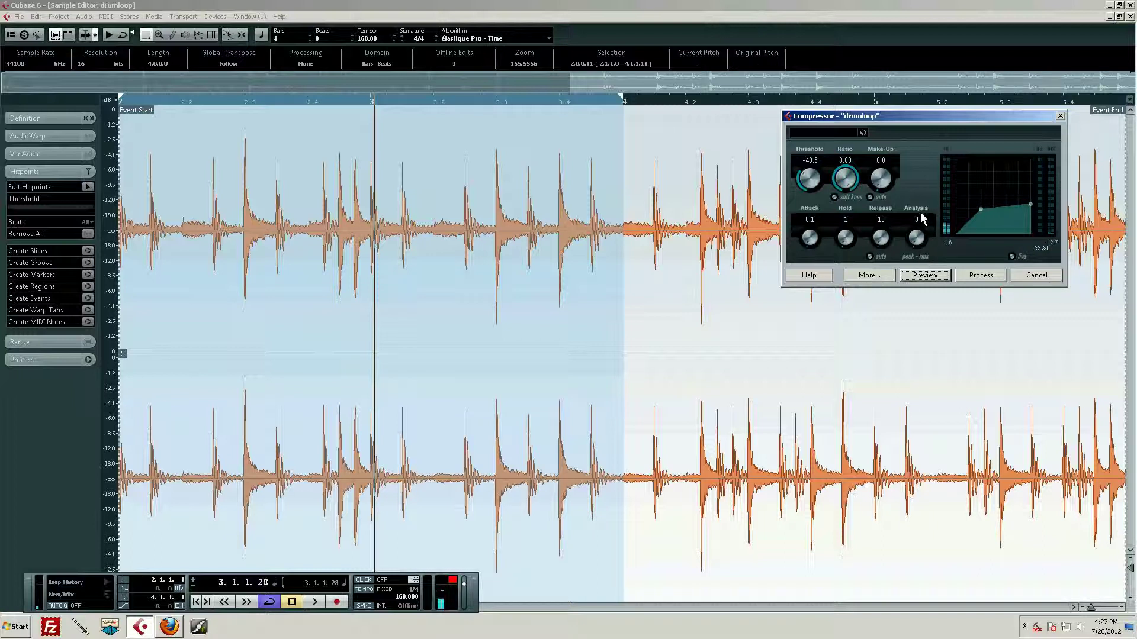
pyautogui.moveTo(811, 189); pyautogui.dragTo(822, 160)
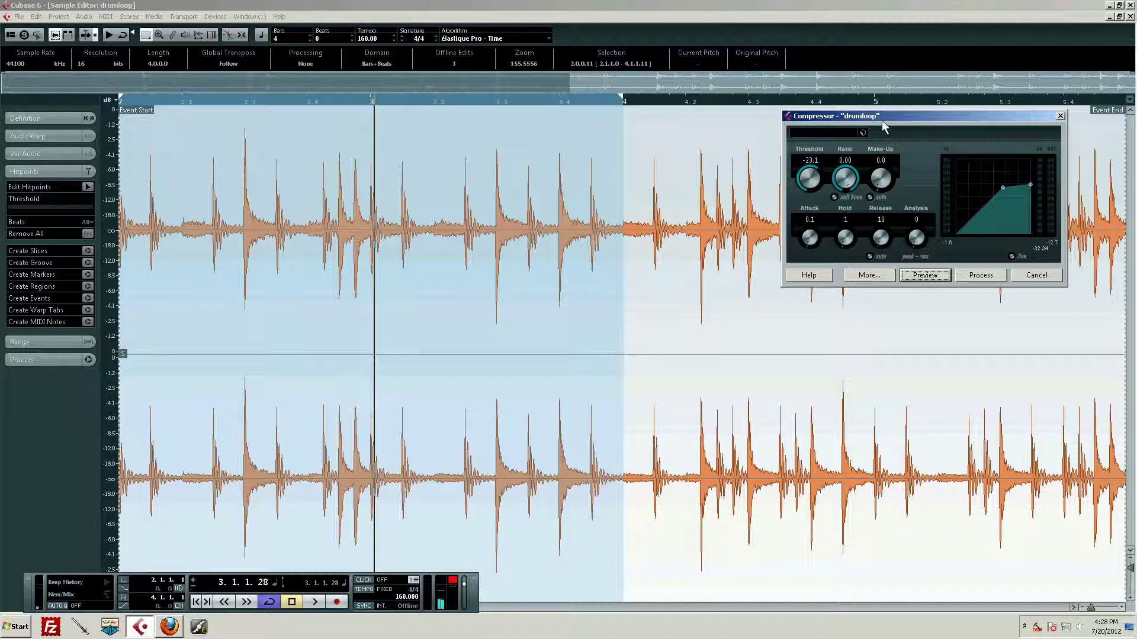
pyautogui.moveTo(879, 118); pyautogui.dragTo(778, 126)
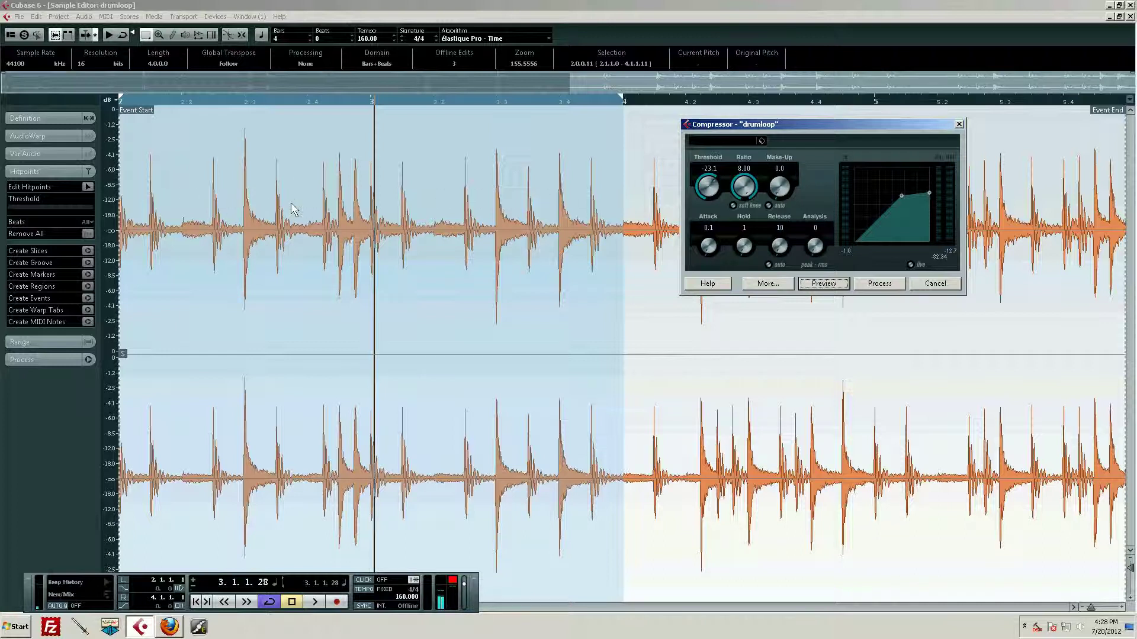
# - Preview the compression while adjusting the threshold from 0.0 through -7.5 and -9.0 to -6.0, then apply it at 8:1
pyautogui.moveTo(710, 193)
pyautogui.mouseDown()
pyautogui.moveTo(730, 130)
pyautogui.moveTo(709, 176)
pyautogui.mouseUp()
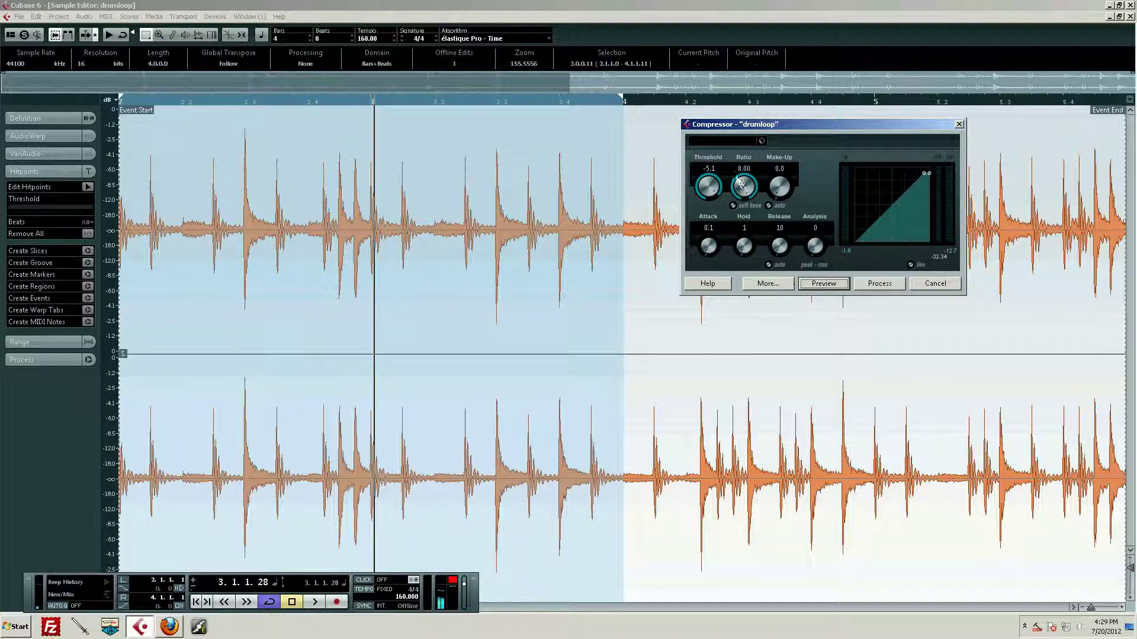
pyautogui.click(820, 283)
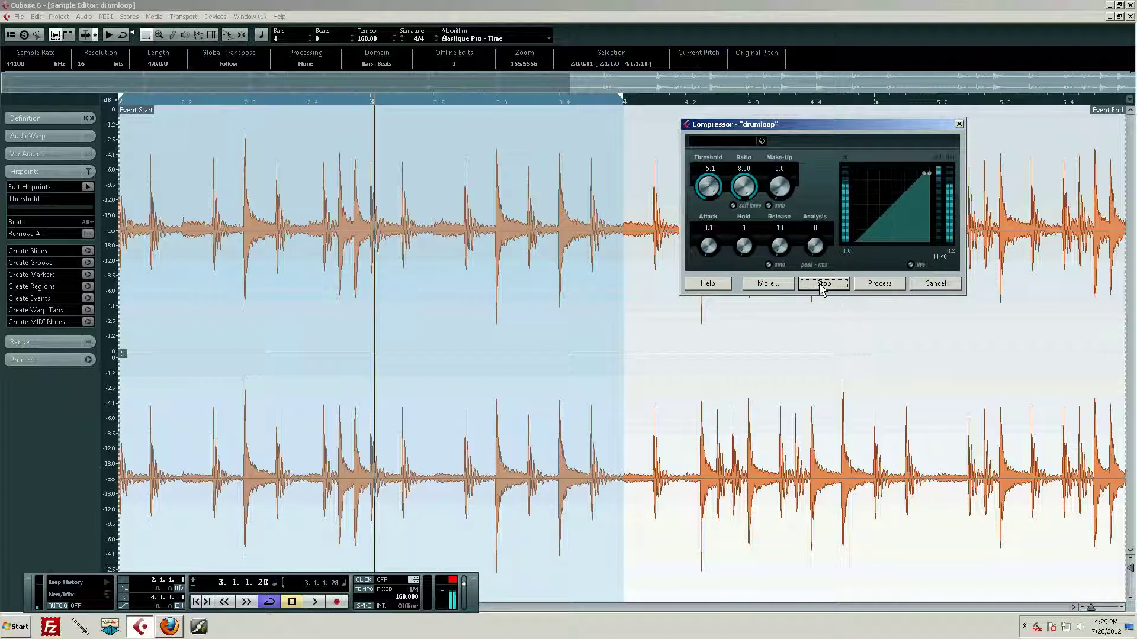
pyautogui.moveTo(710, 187); pyautogui.dragTo(709, 190)
pyautogui.moveTo(713, 188); pyautogui.dragTo(716, 190)
pyautogui.moveTo(713, 187); pyautogui.dragTo(713, 186)
pyautogui.click(892, 283)
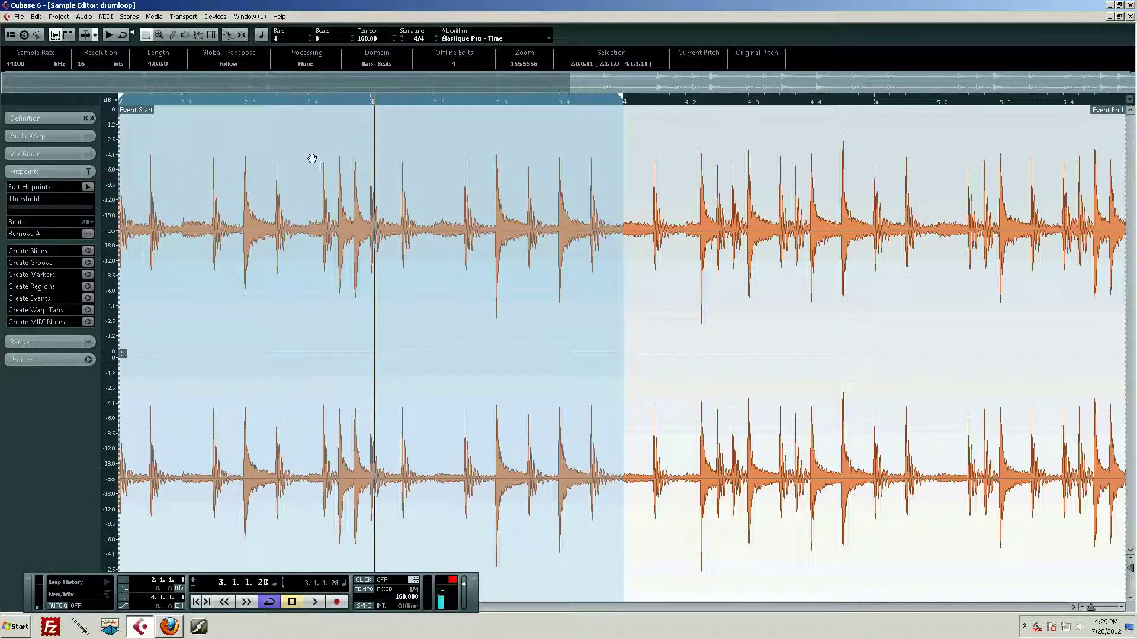
# - Undo the last pass and reapply the compression with make-up gain of about 7.4 dB
pyautogui.hotkey('ctrl', 'z')
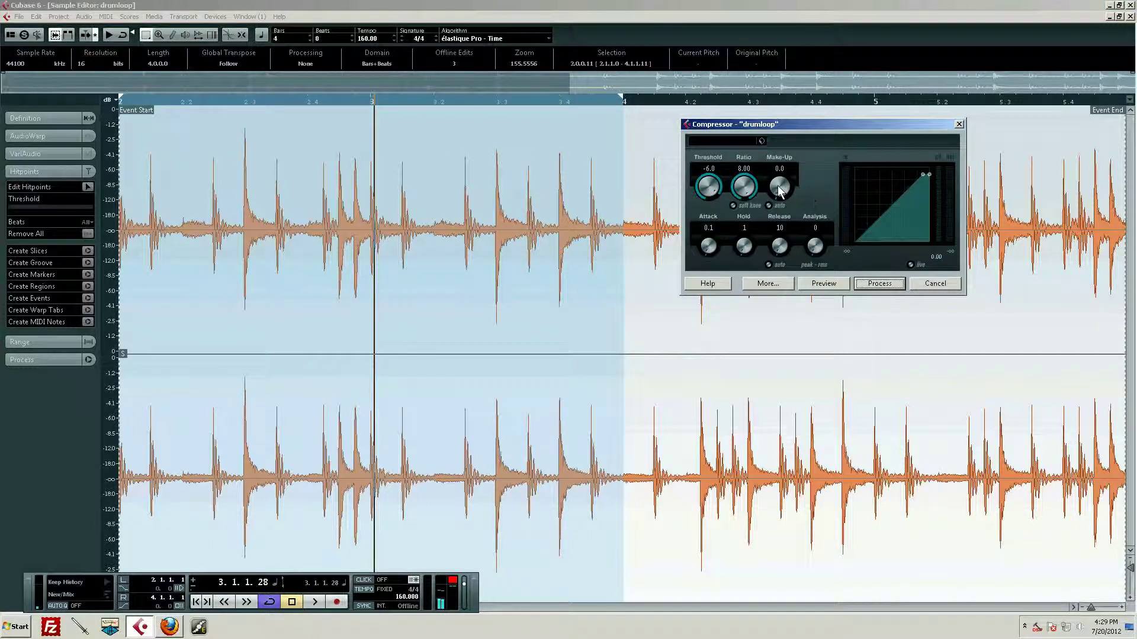
pyautogui.moveTo(779, 189); pyautogui.dragTo(778, 173)
pyautogui.click(879, 283)
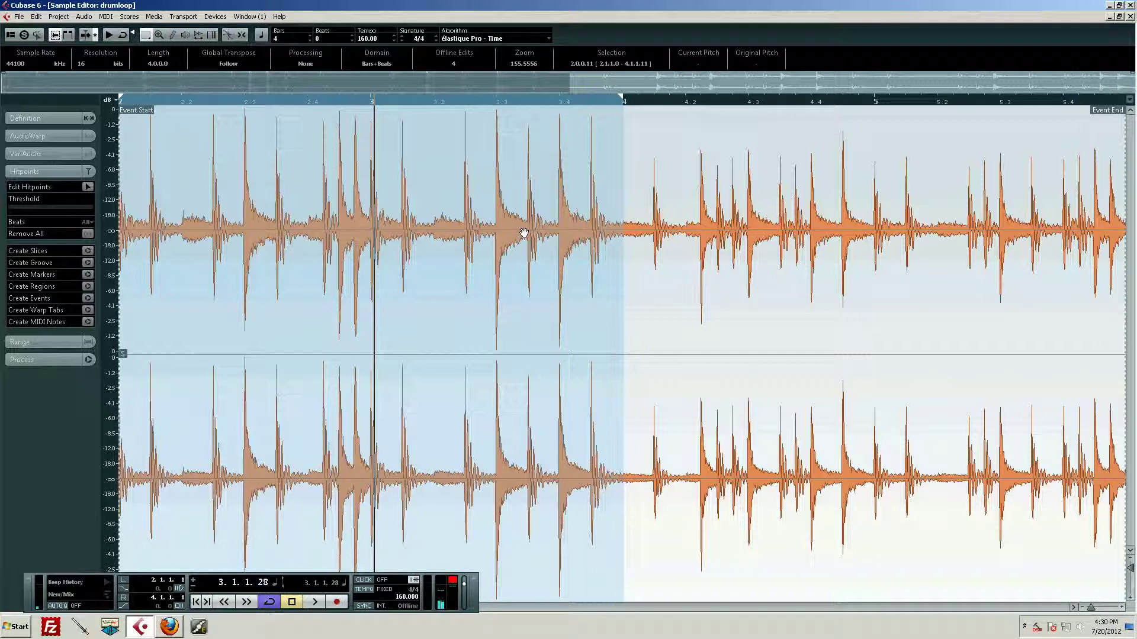
# - Undo the compression pass that added the 7.4 dB make-up gain
pyautogui.hotkey('ctrl', 'z')
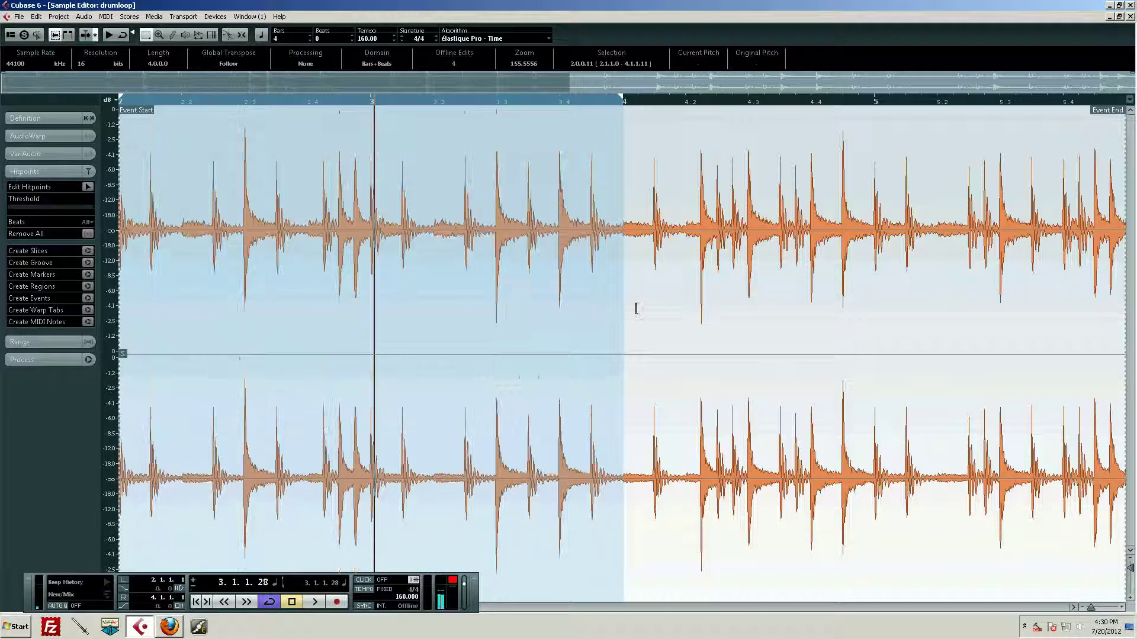